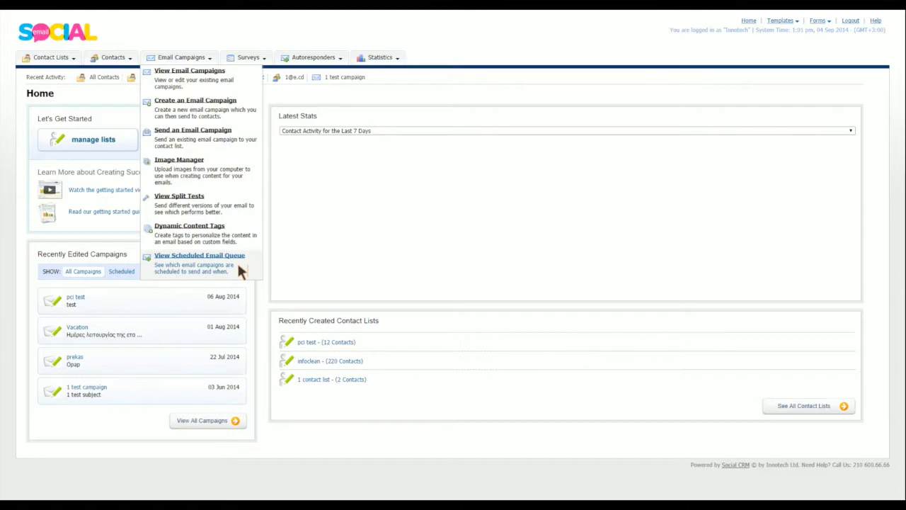
Open the "prekas" email campaign for editing and proceed to its content page, keeping its name and format.
click(208, 75)
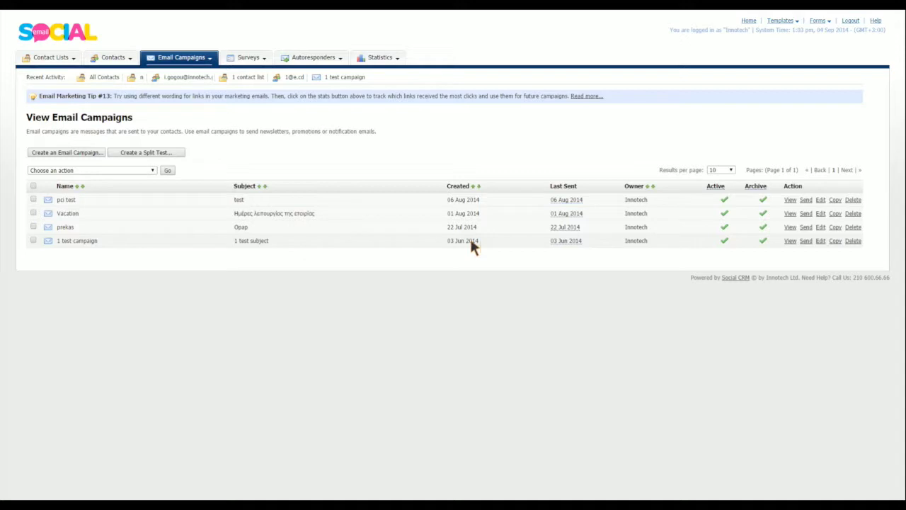
mouse_move(573, 243)
click(821, 228)
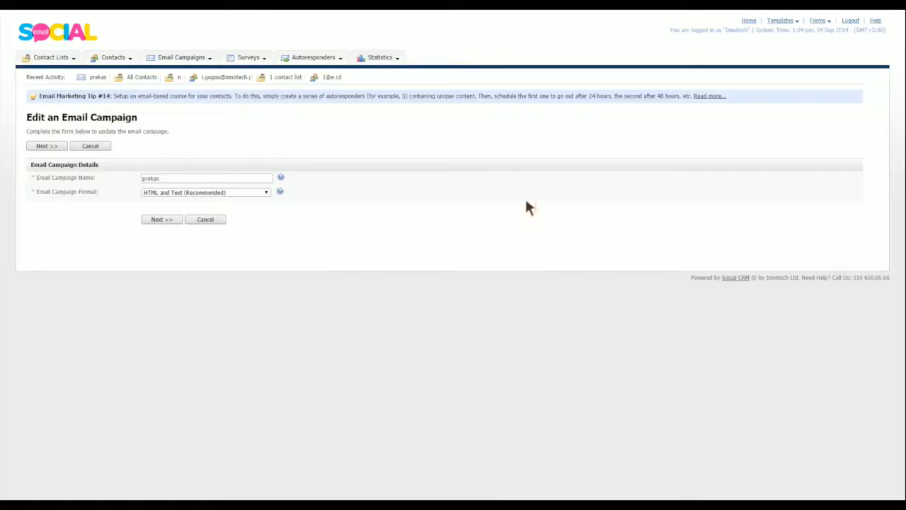
click(170, 179)
click(160, 220)
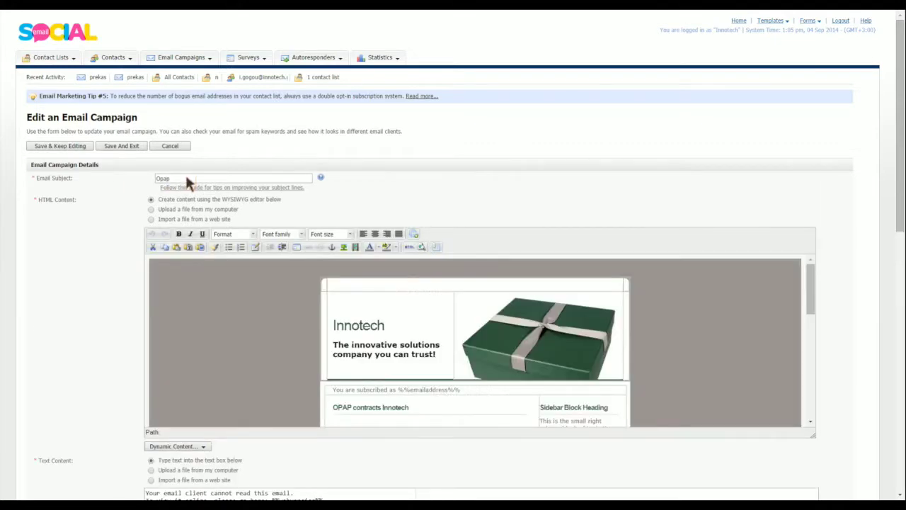
Try out editing the email body by adding characters after the "Innotech" heading and deleting them again.
scroll(99, 220, down, 3)
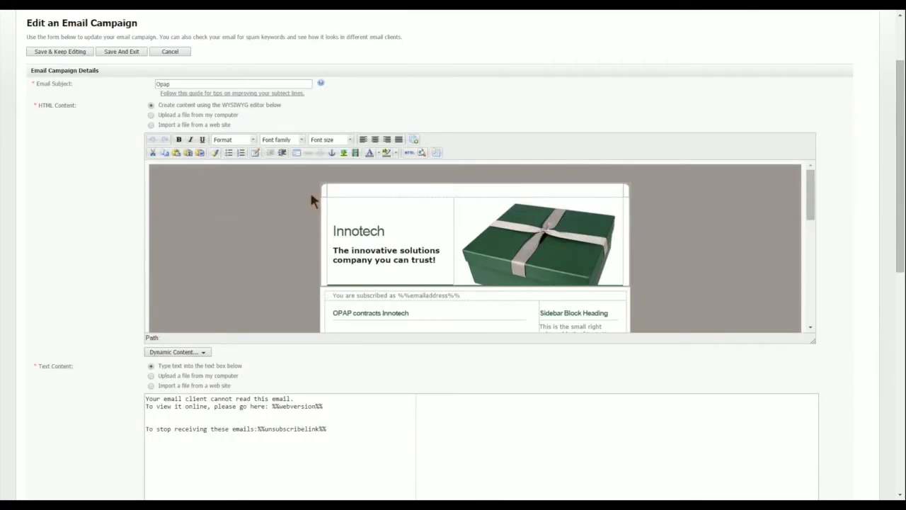
scroll(327, 225, down, 5)
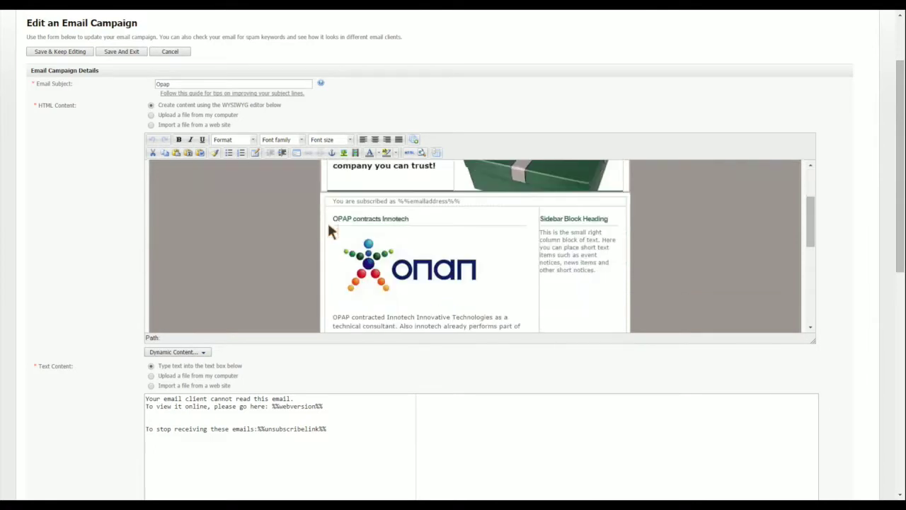
scroll(327, 226, up, 6)
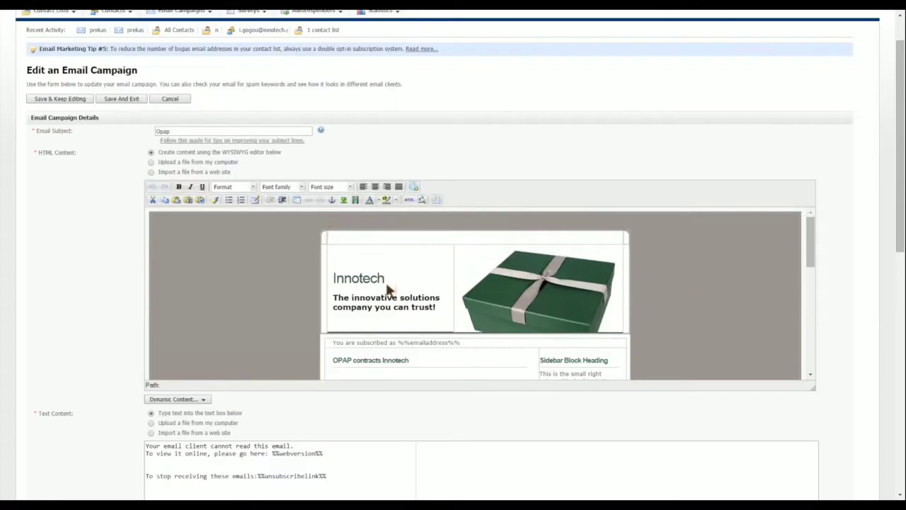
click(389, 278)
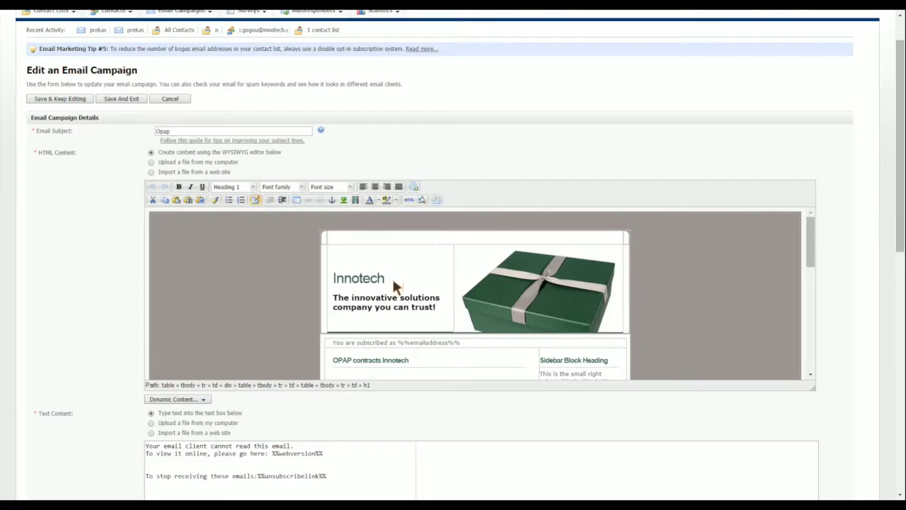
text(cewr34)
key(BackSpace)
key(BackSpace)
key(BackSpace)
key(BackSpace)
key(BackSpace)
key(BackSpace)
Examine the rest of the campaign form, including the text content, attachments, email validation, miscellaneous options and preview settings.
scroll(494, 286, down, 1)
scroll(493, 287, down, 5)
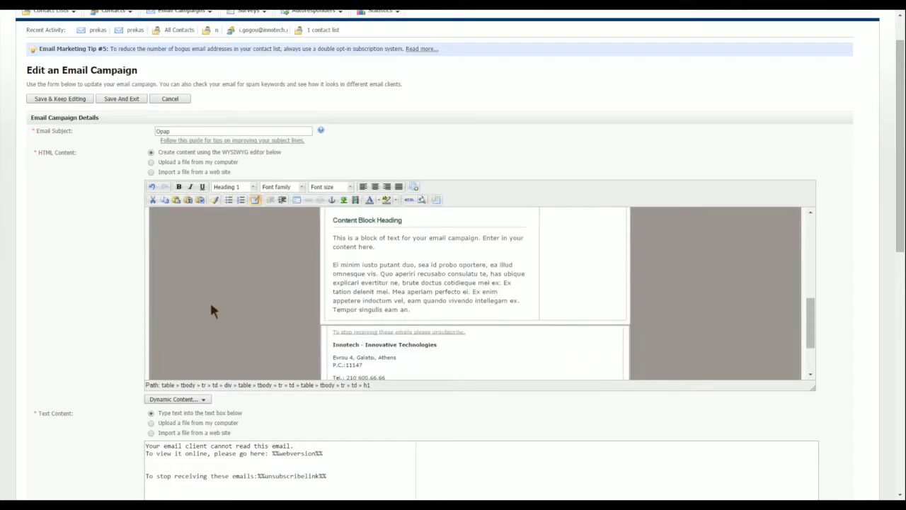
scroll(84, 248, down, 1)
scroll(84, 252, down, 3)
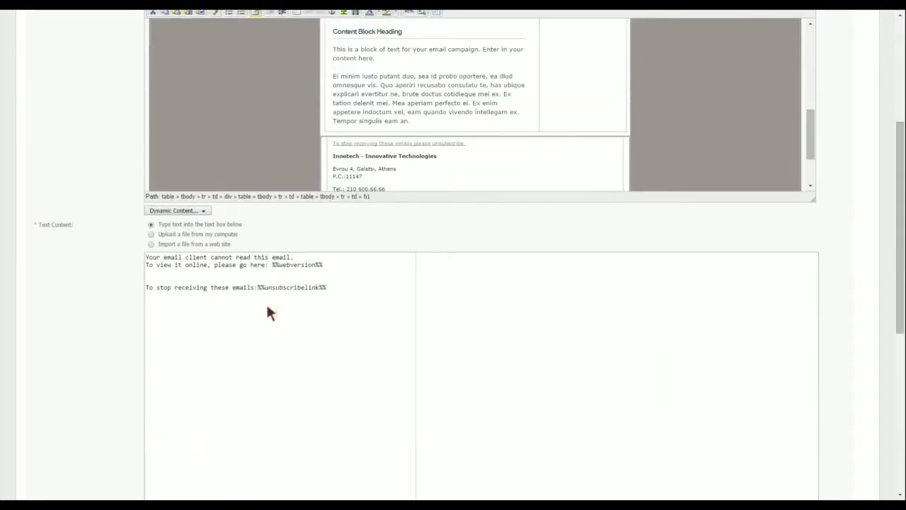
scroll(114, 297, down, 6)
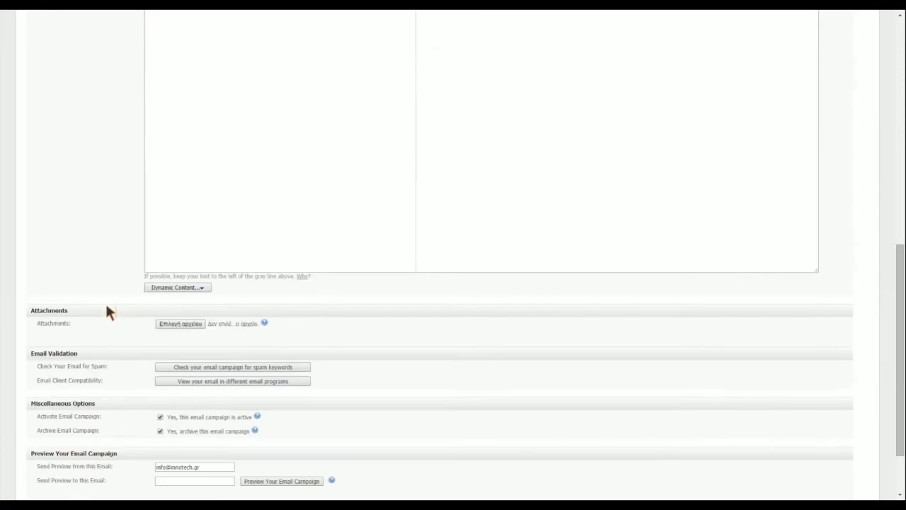
scroll(109, 313, down, 2)
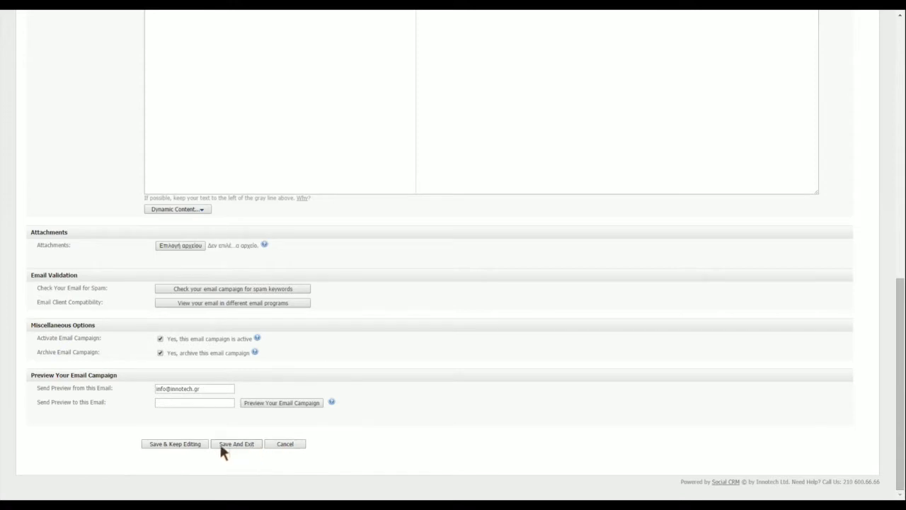
scroll(201, 360, up, 5)
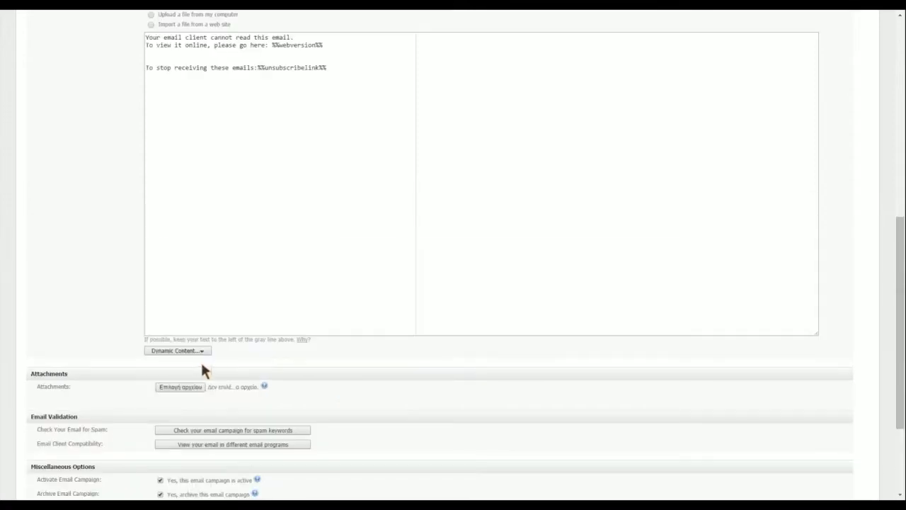
scroll(202, 371, up, 5)
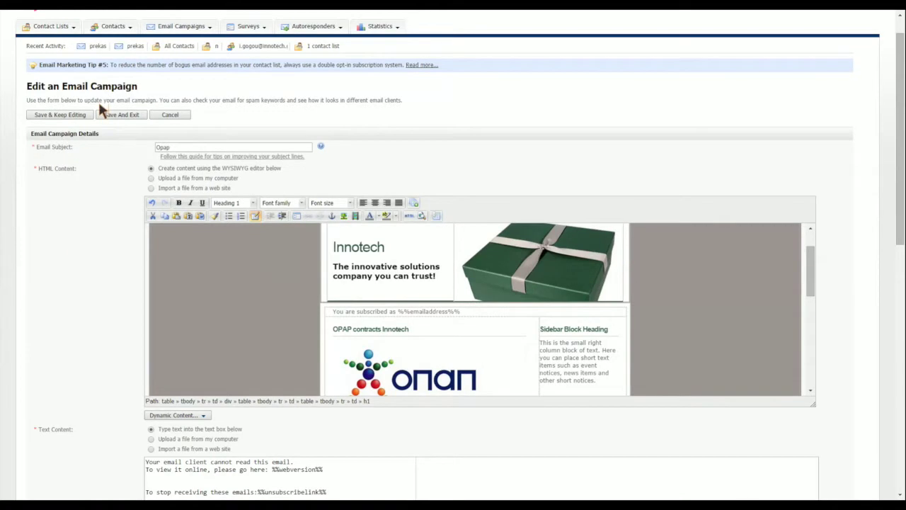
Start a new email campaign and name it "crm".
click(191, 31)
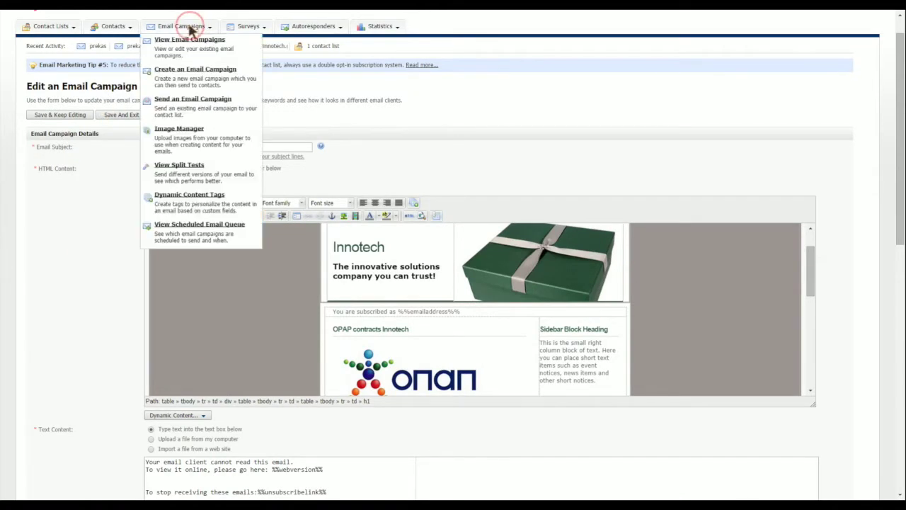
click(210, 85)
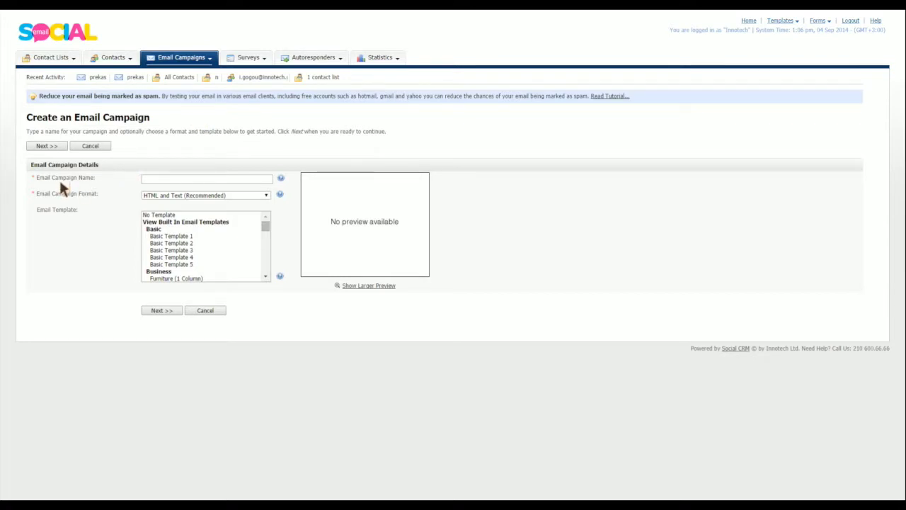
click(164, 179)
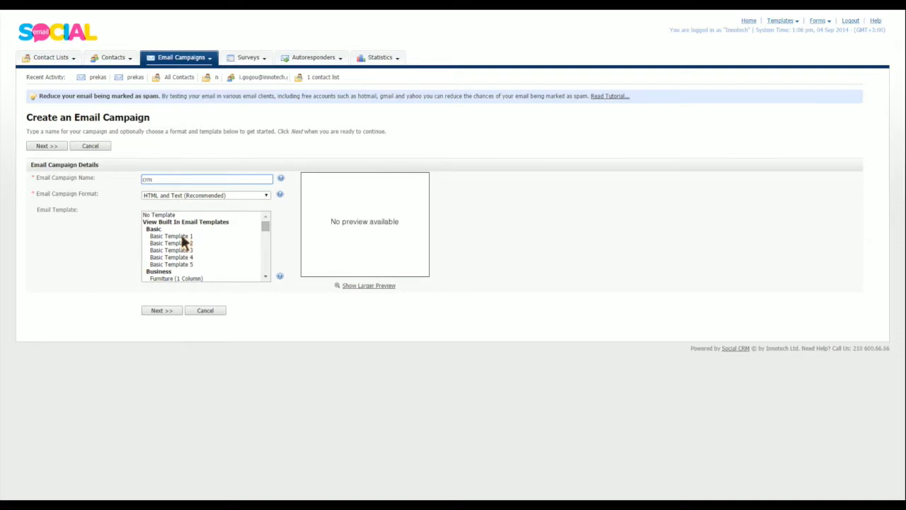
Compare the built-in email templates, choose "Generic 1 (1 Column)" and continue to the content page.
click(181, 237)
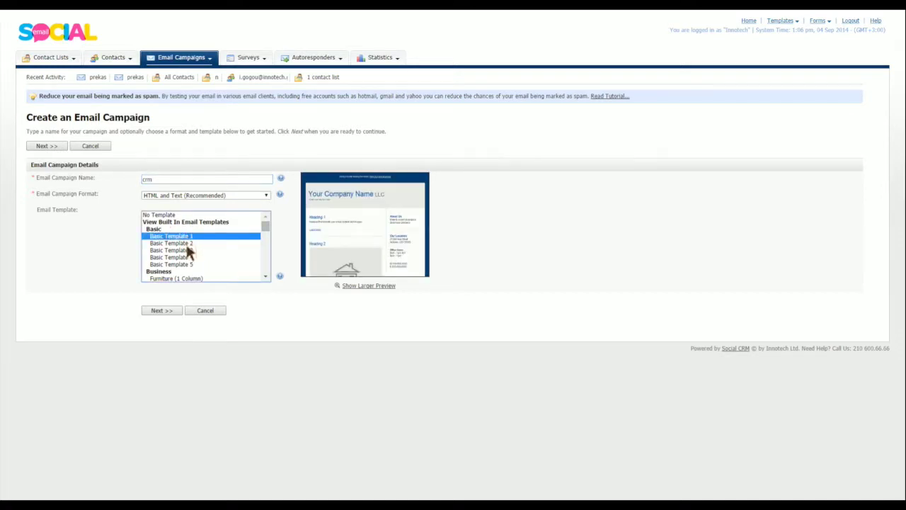
click(188, 249)
scroll(188, 246, down, 2)
click(189, 245)
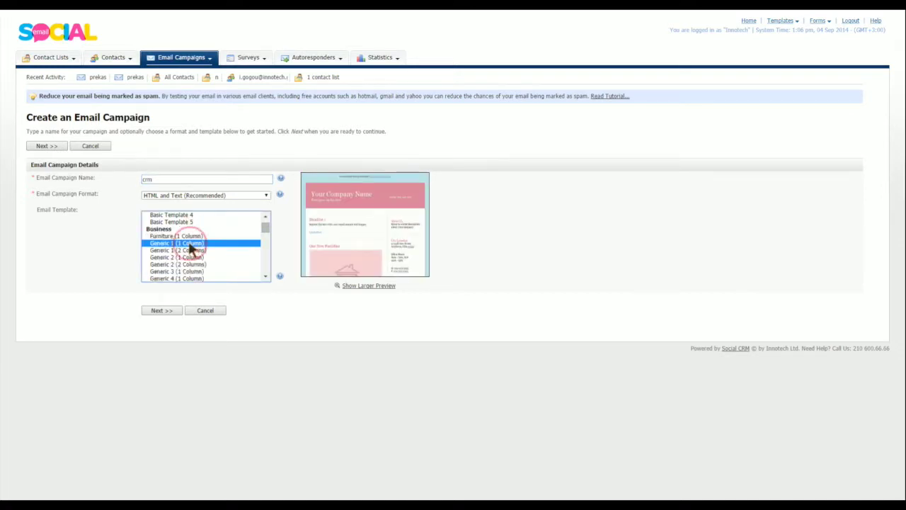
click(161, 311)
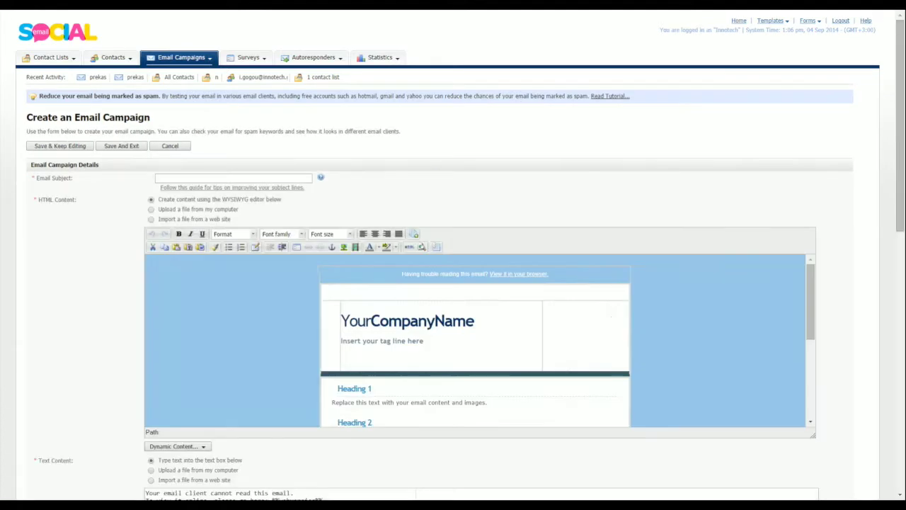
Set the email subject to "viewers" and replace the company name heading in the email body with "Crm Mails".
click(189, 179)
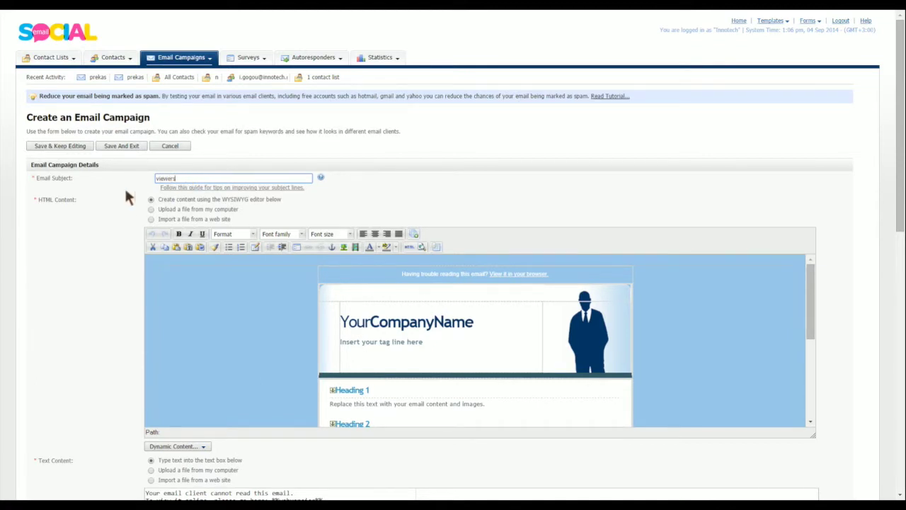
scroll(127, 208, down, 3)
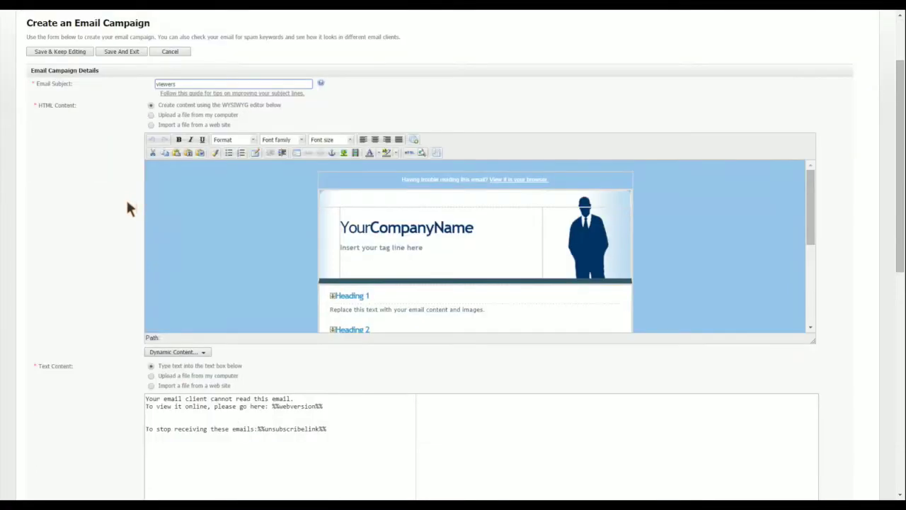
drag(476, 182, 343, 182)
text(Cr)
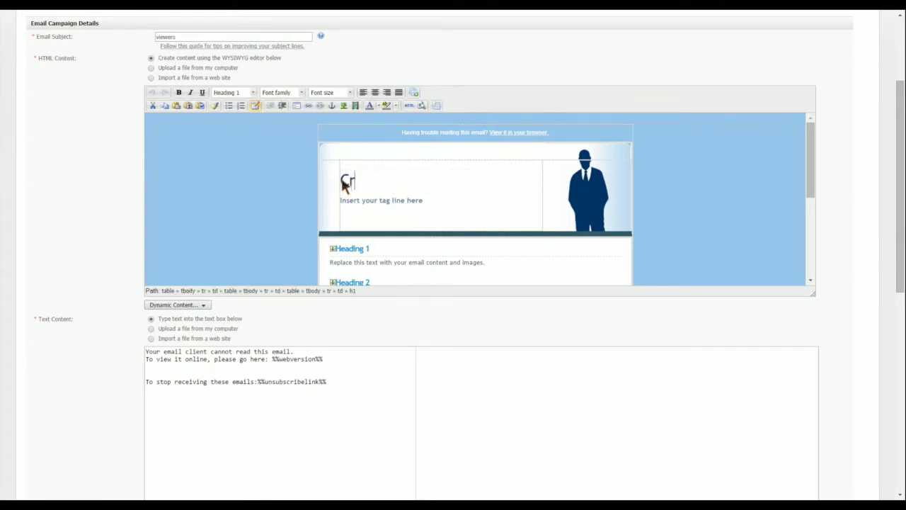
text(m Mails)
click(429, 201)
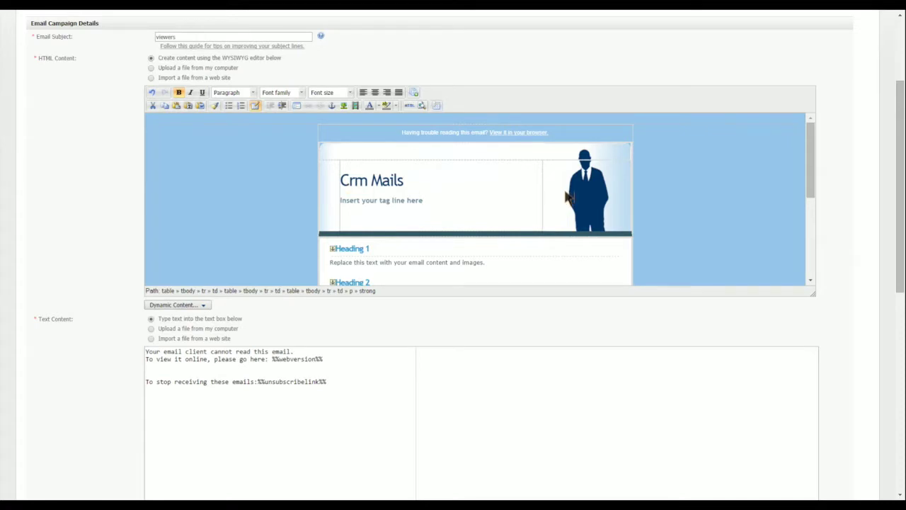
Replace the "Heading 1" section title in the email body with "epipedo".
scroll(567, 197, down, 3)
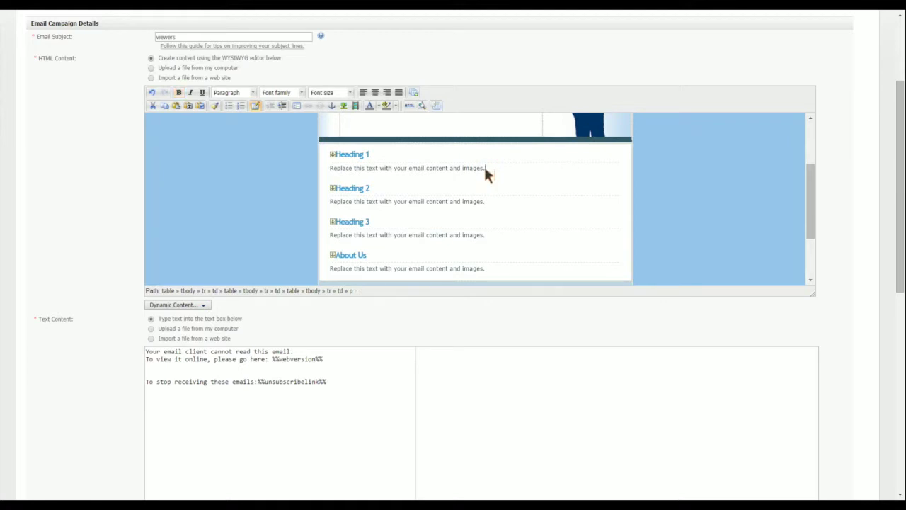
click(382, 155)
key(BackSpace)
key(BackSpace)
key(BackSpace)
key(BackSpace)
key(BackSpace)
text(epiepedo)
Examine the new campaign's plain-text version, email footer, attachments, validation, activation and archive options, and preview settings.
scroll(42, 263, down, 1)
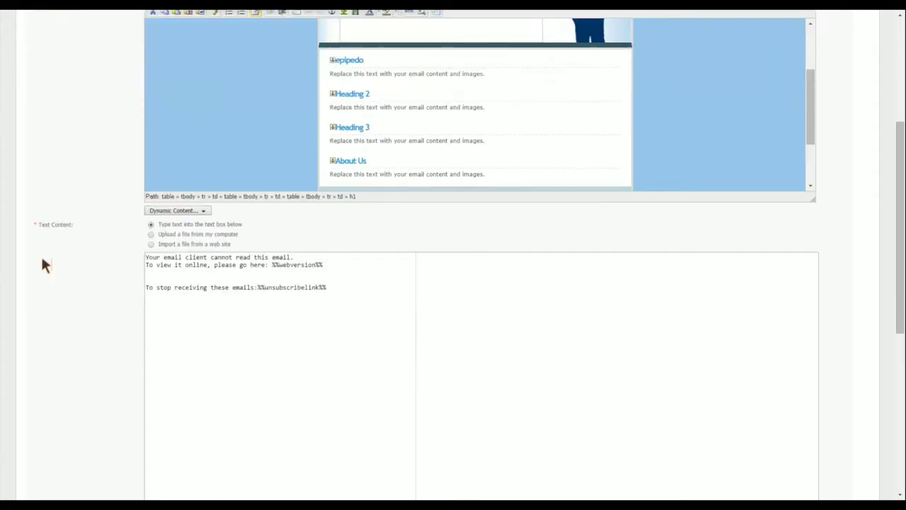
scroll(61, 259, down, 2)
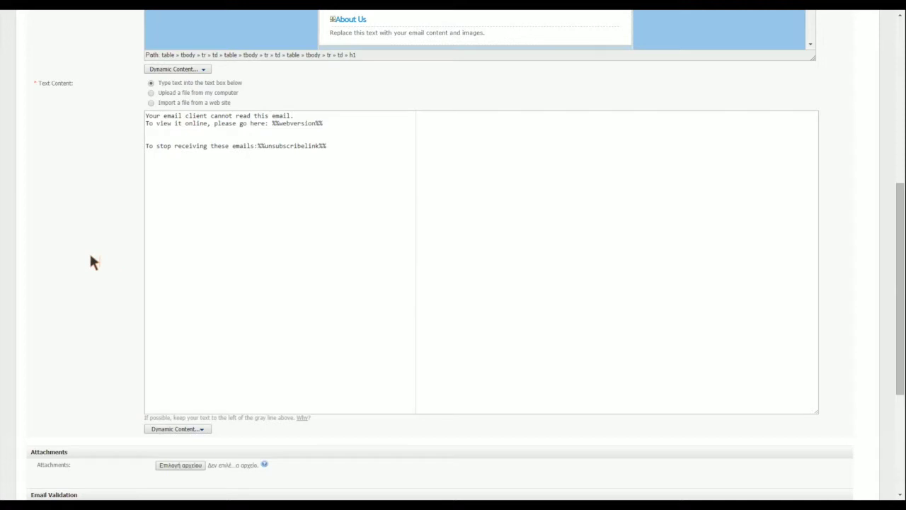
scroll(92, 262, down, 1)
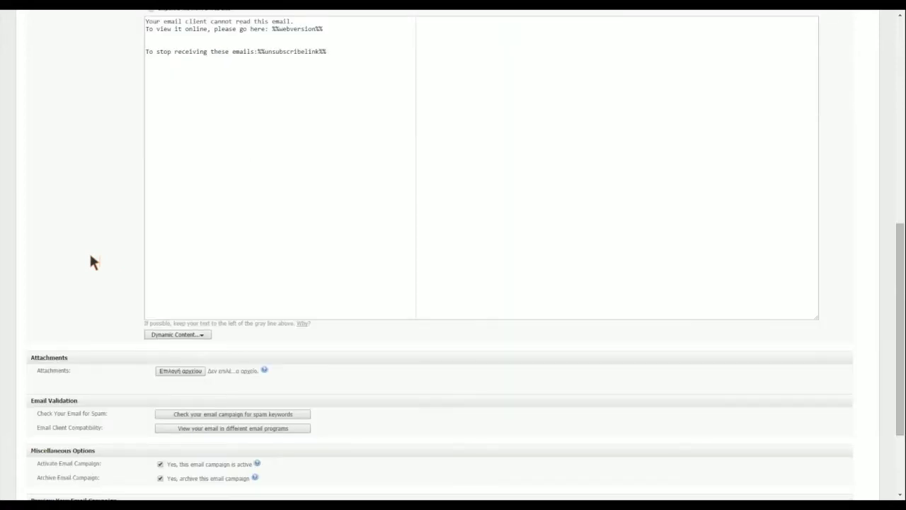
scroll(91, 256, up, 2)
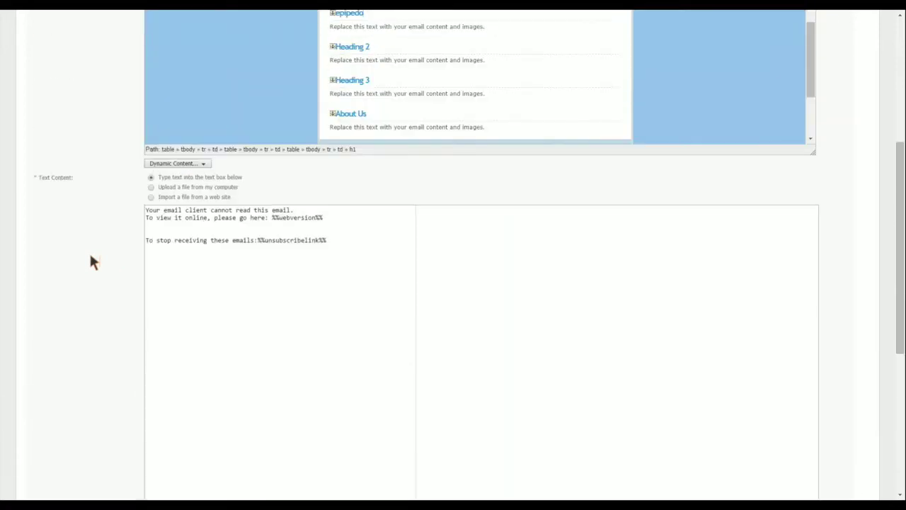
click(347, 233)
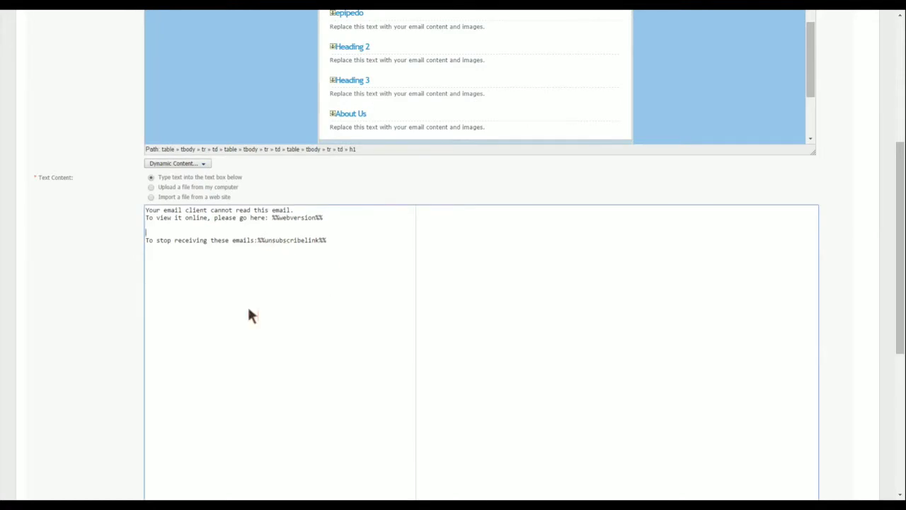
scroll(83, 255, up, 2)
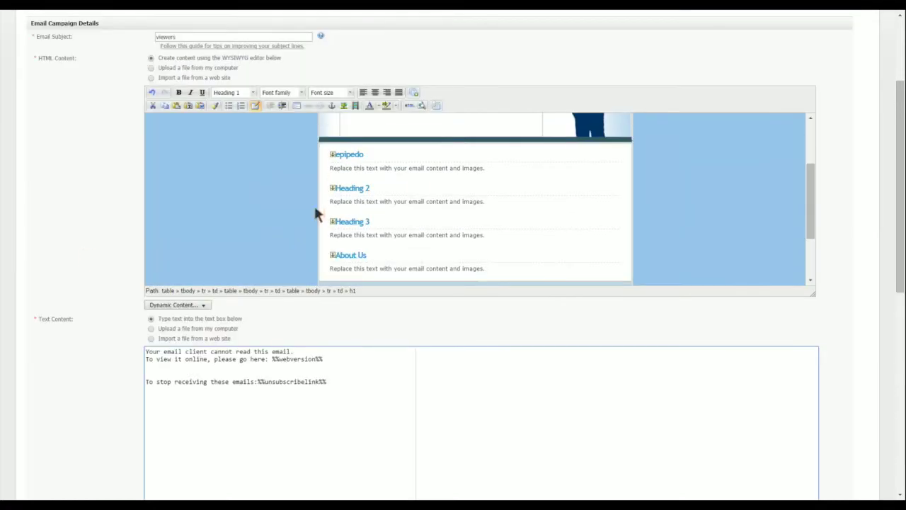
scroll(440, 186, down, 2)
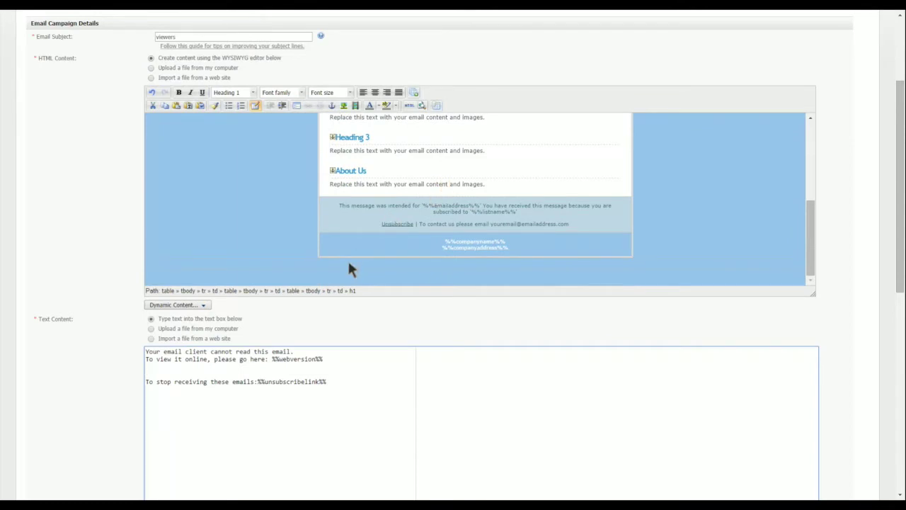
scroll(102, 287, down, 5)
scroll(104, 288, down, 3)
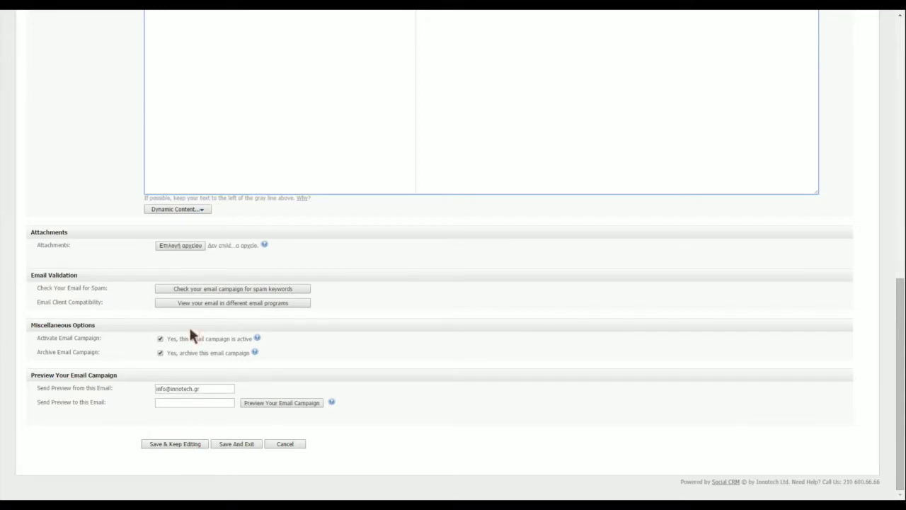
scroll(188, 330, up, 4)
scroll(188, 324, up, 4)
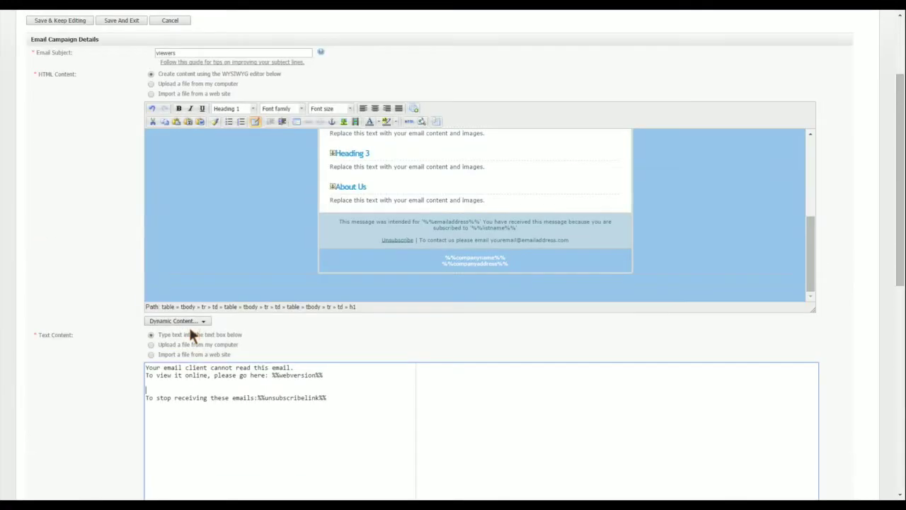
scroll(255, 86, up, 1)
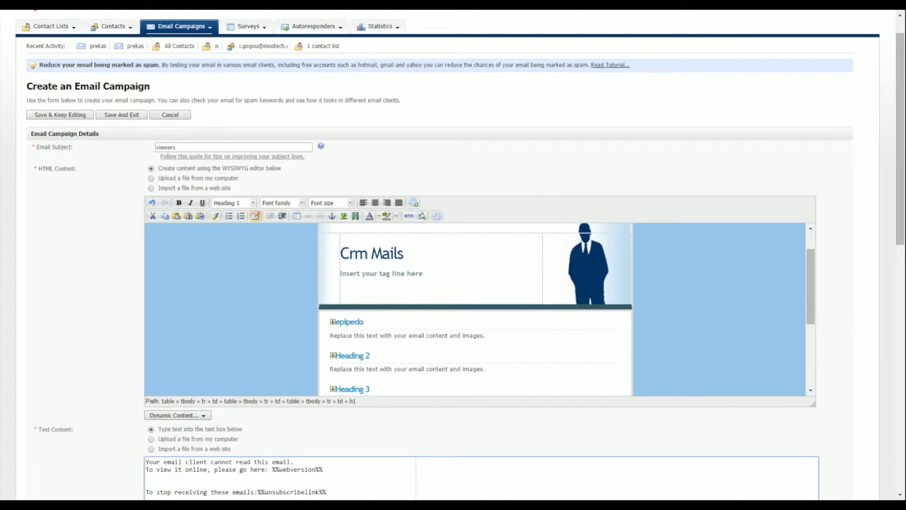
Open the form for sending an email campaign to contact lists.
click(805, 162)
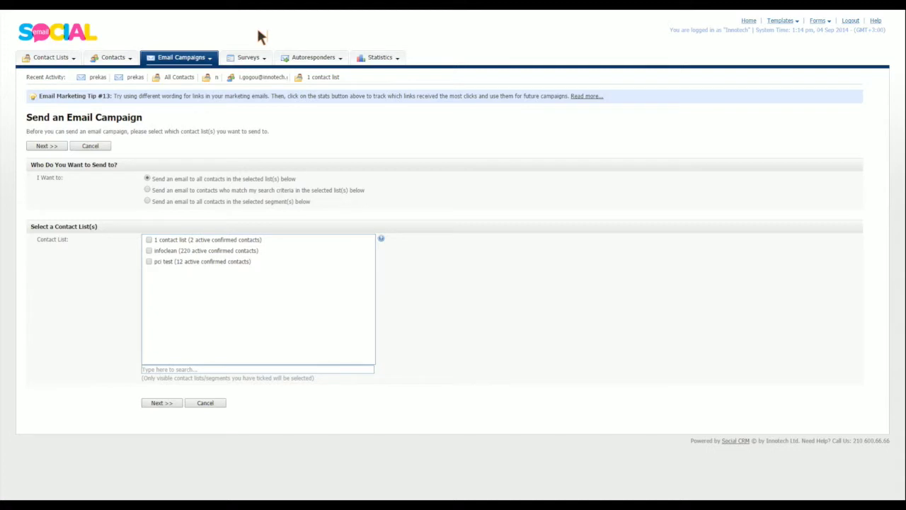
Reopen the send form and choose "1 contact list" as the recipient list for an email to all its contacts, continuing to the campaign settings.
mouse_move(200, 63)
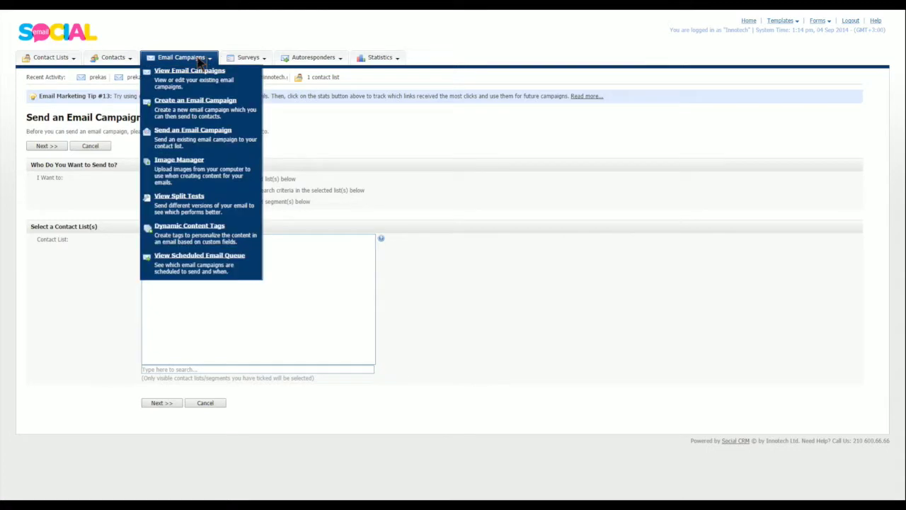
click(227, 141)
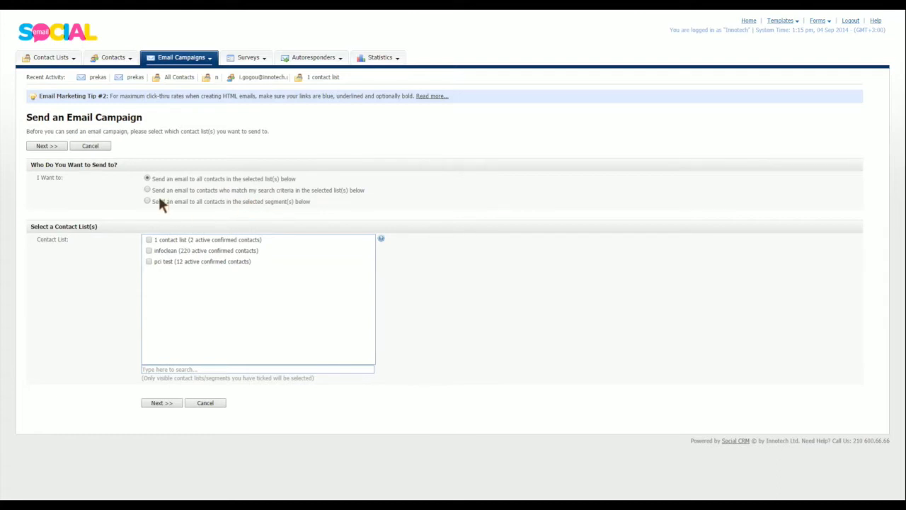
click(149, 240)
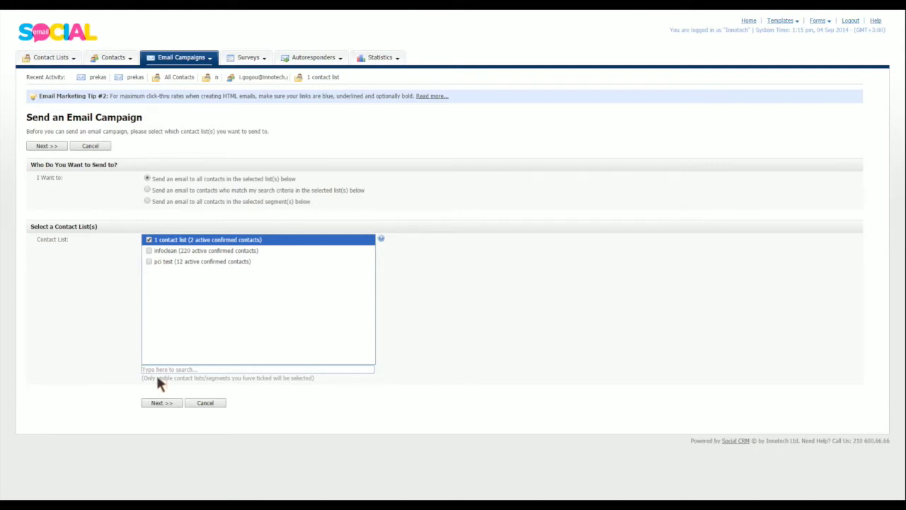
click(158, 403)
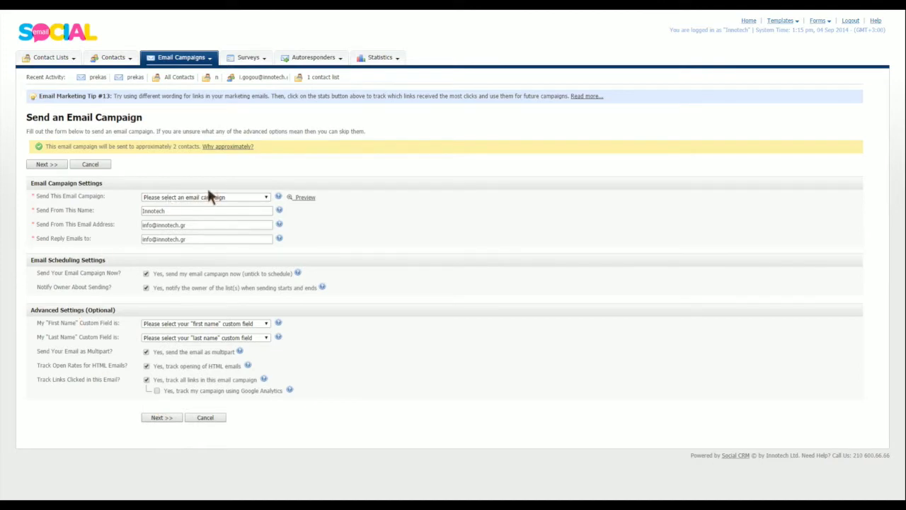
Choose the "prekas" campaign, map the custom name fields to First Name and Last Name, and continue to the sending summary.
click(266, 201)
click(228, 220)
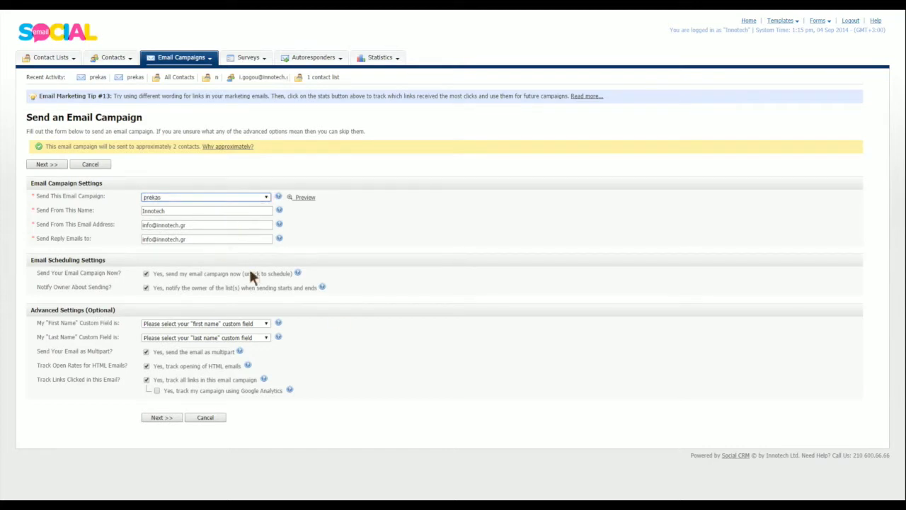
click(177, 326)
click(170, 338)
click(172, 335)
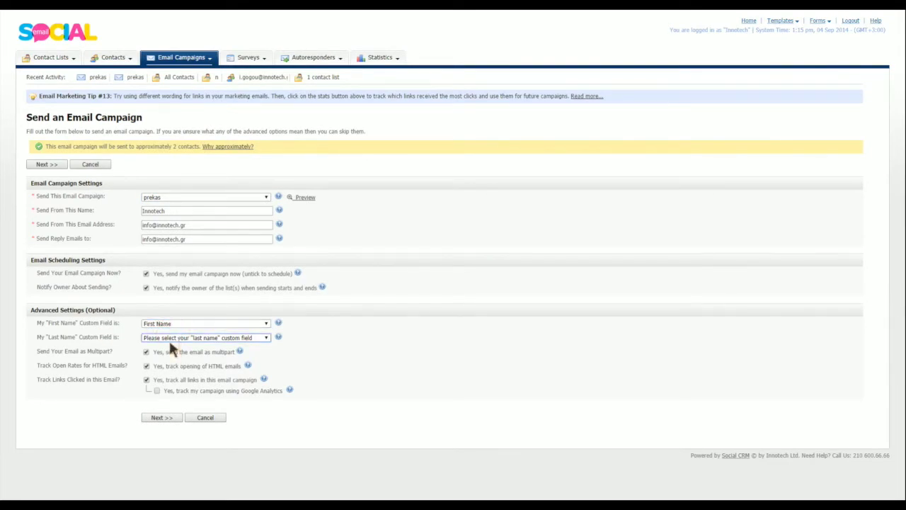
click(163, 377)
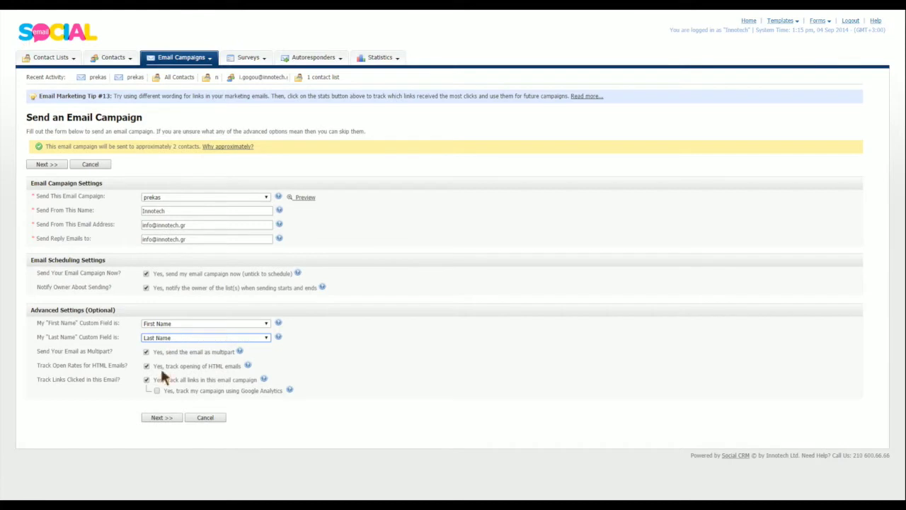
click(159, 419)
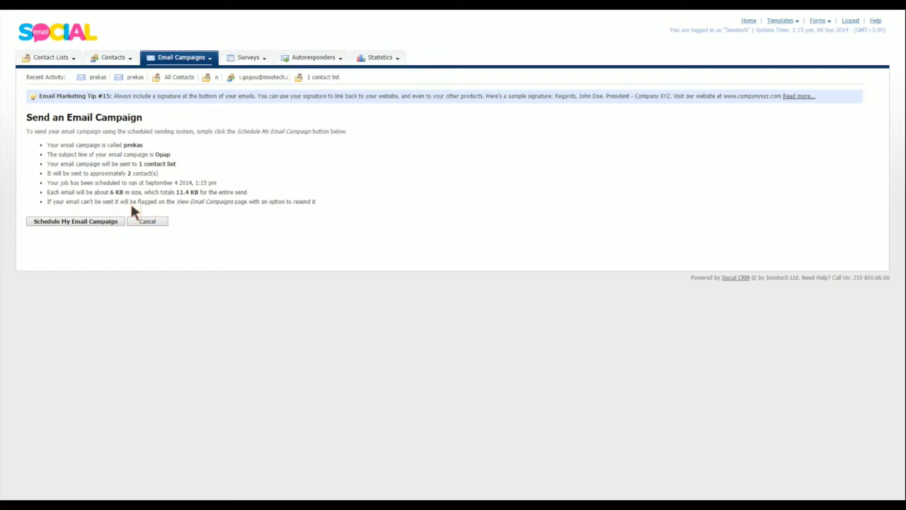
Open the image manager to examine the uploaded images and the options for uploading and deleting them.
mouse_move(163, 60)
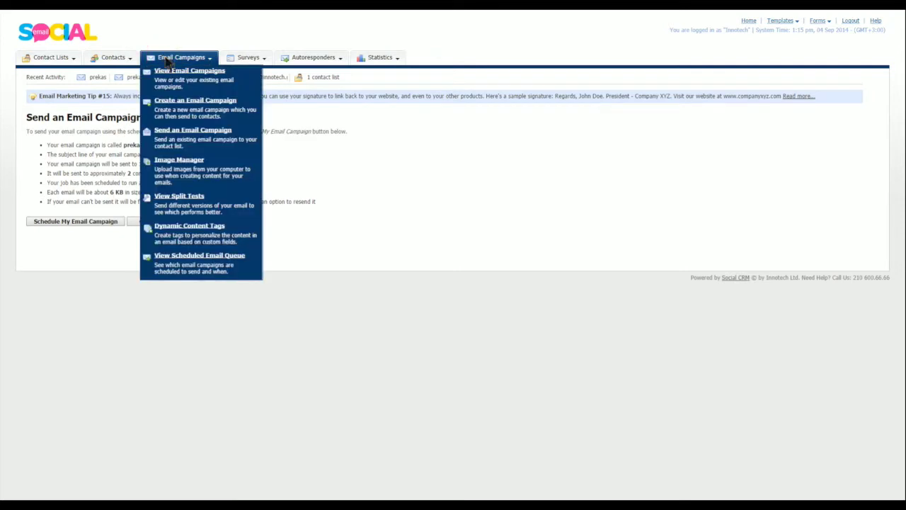
click(213, 171)
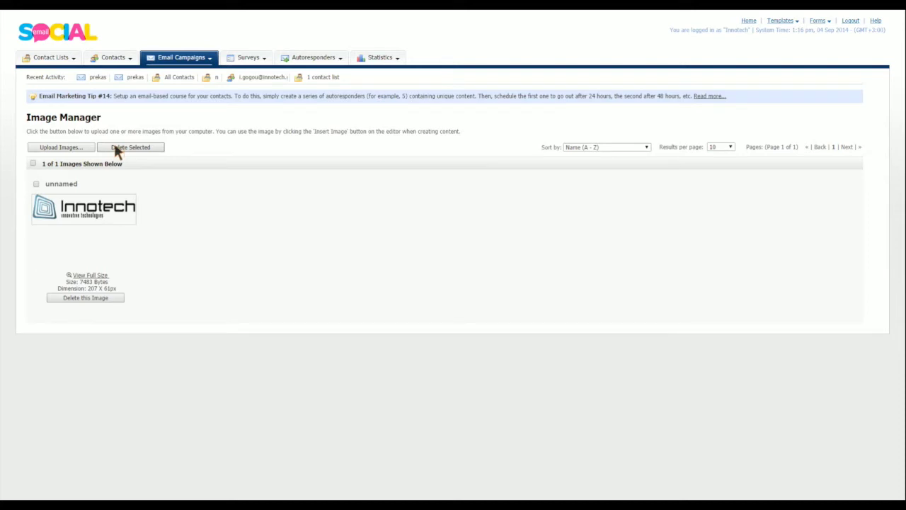
Start a new split test named "lola" and include "1 test campaign" among the emails to send.
click(165, 61)
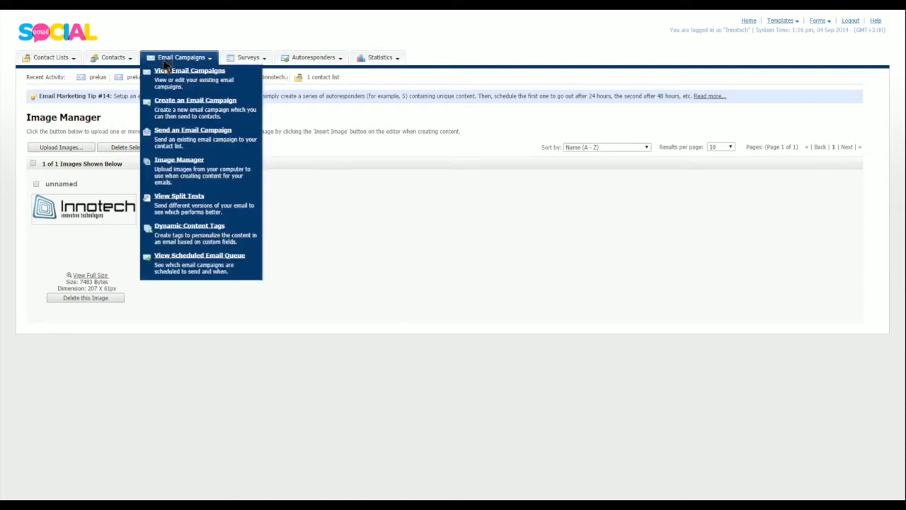
click(202, 209)
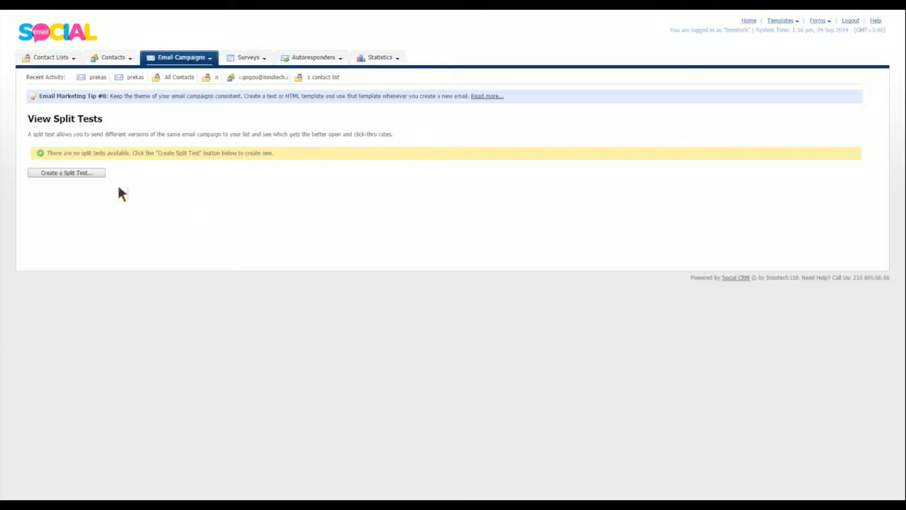
click(66, 173)
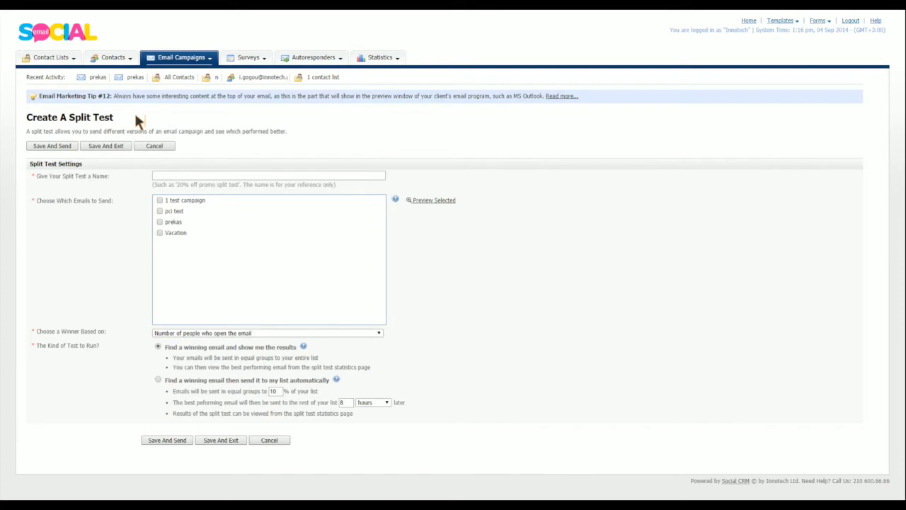
click(194, 176)
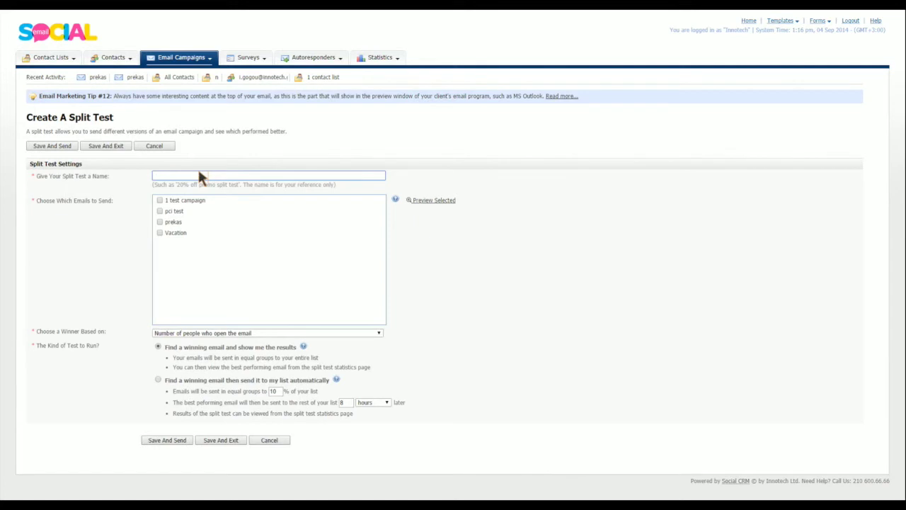
text(lola)
click(160, 201)
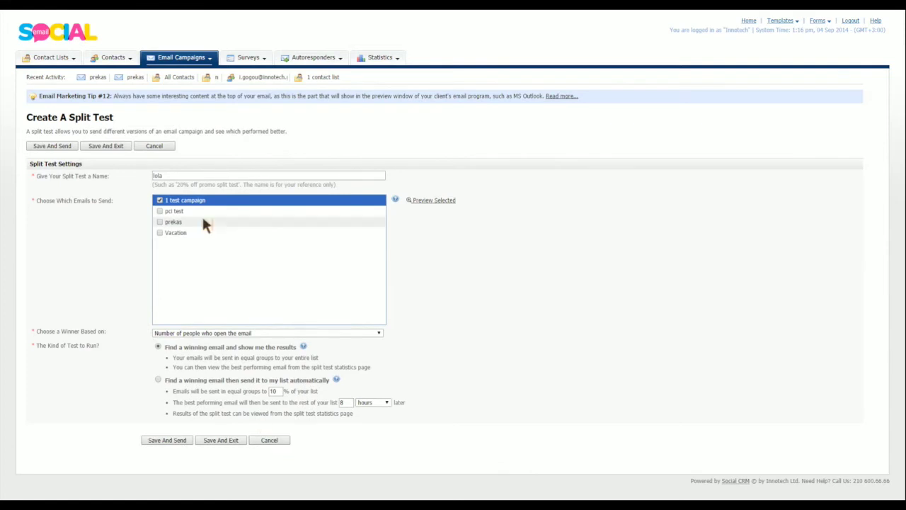
Open the "travel destination" dynamic content tag to examine its name, contact list and content block settings.
mouse_move(174, 62)
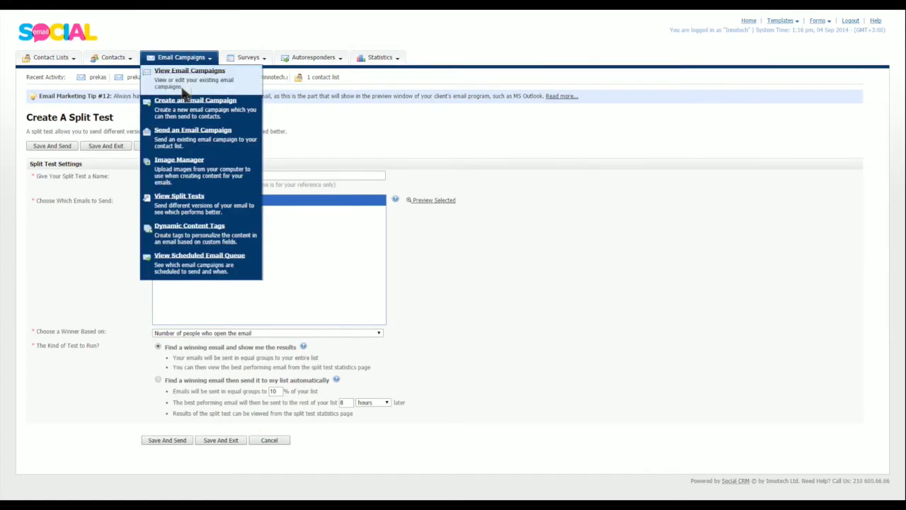
click(220, 238)
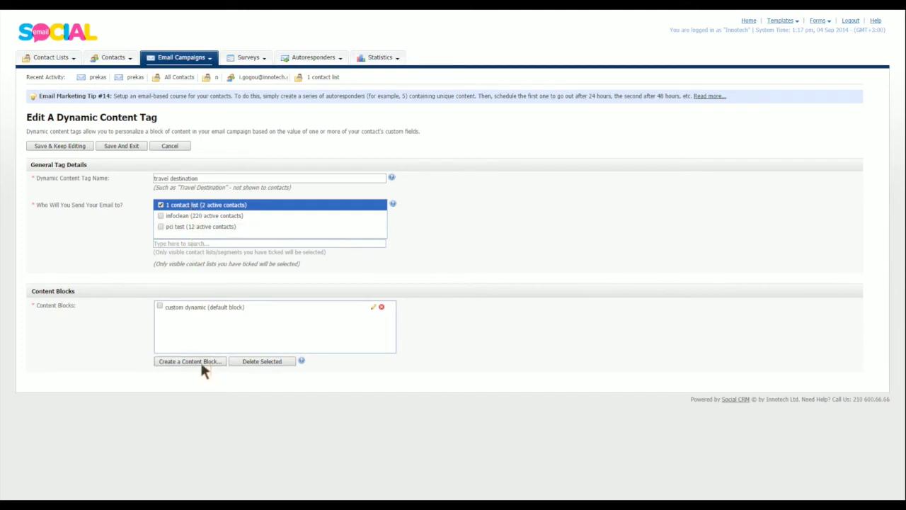
Open the scheduled email queue to examine each campaign's contact list, scheduled date, status and available actions.
click(162, 56)
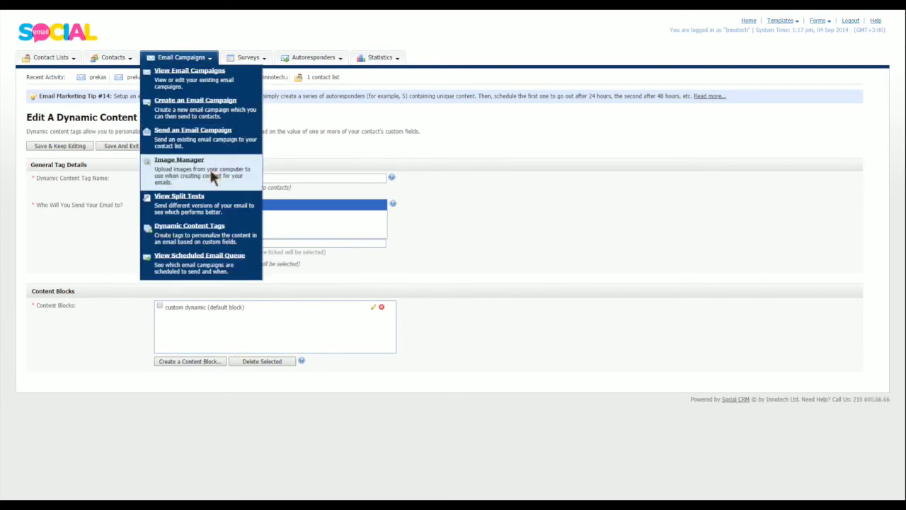
click(208, 267)
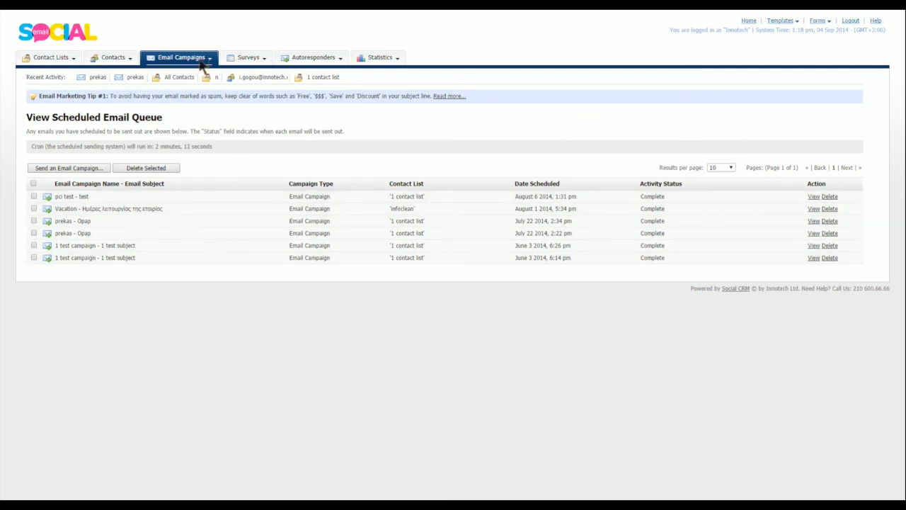
mouse_move(203, 65)
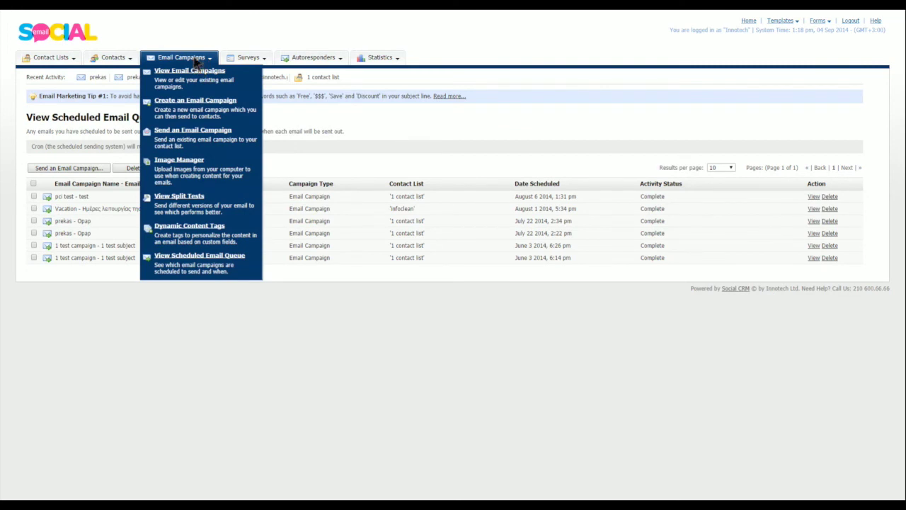